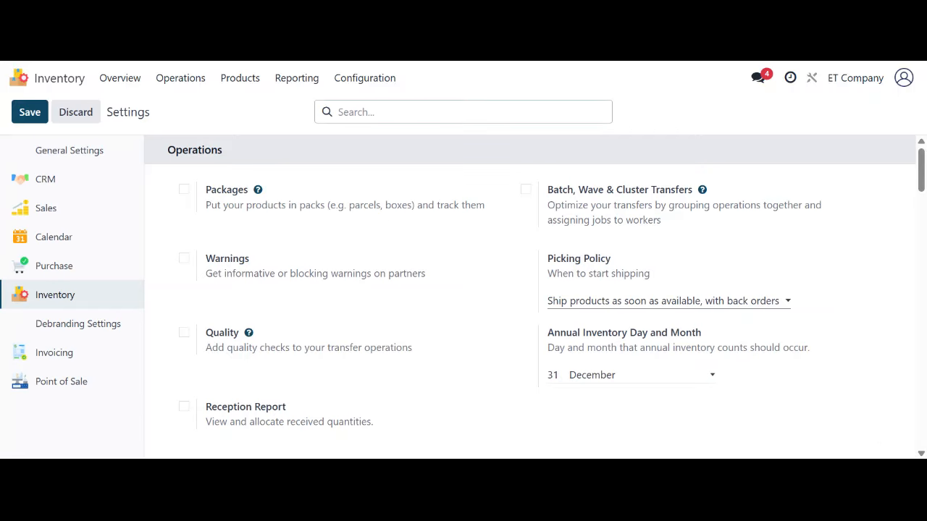
# Search the settings for "val", look through the matching options, and clear the search.
pyautogui.write('val')
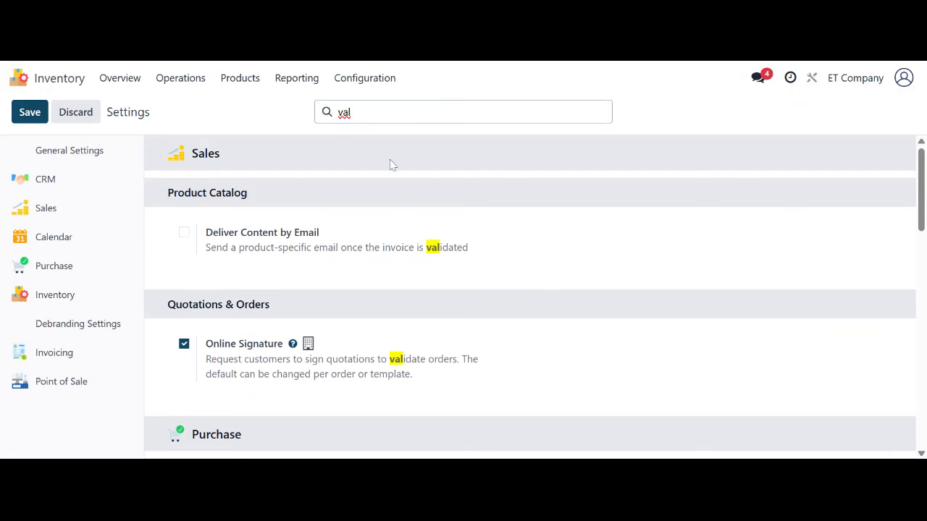
pyautogui.scroll(-3, 310, 221)
pyautogui.scroll(-4, 309, 222)
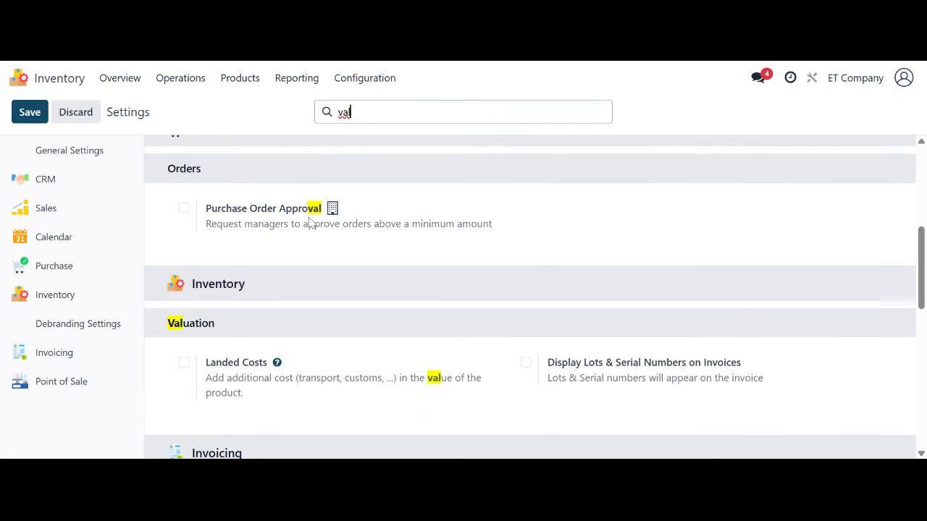
pyautogui.press('BackSpace')
pyautogui.press('BackSpace')
pyautogui.press('BackSpace')
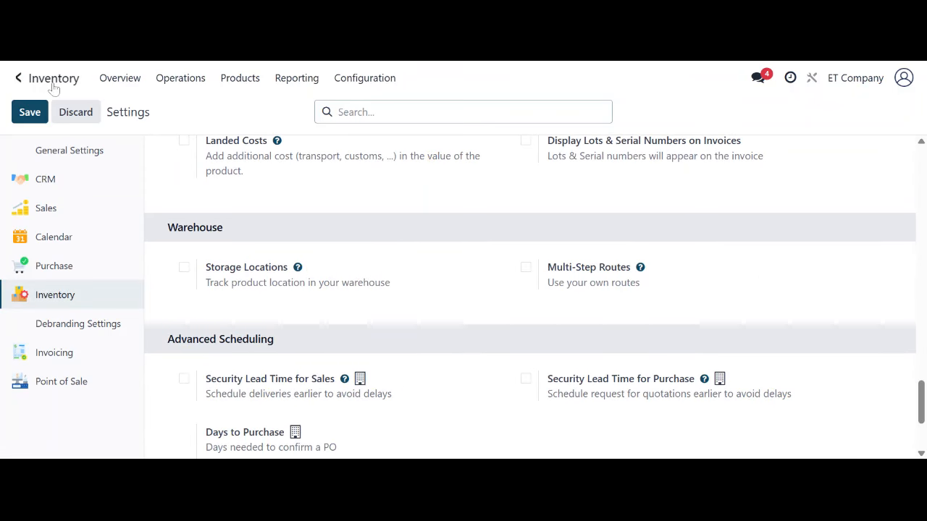
# Reopen the Inventory settings from the home screen and review the Variants option in the Products section.
pyautogui.click(19, 77)
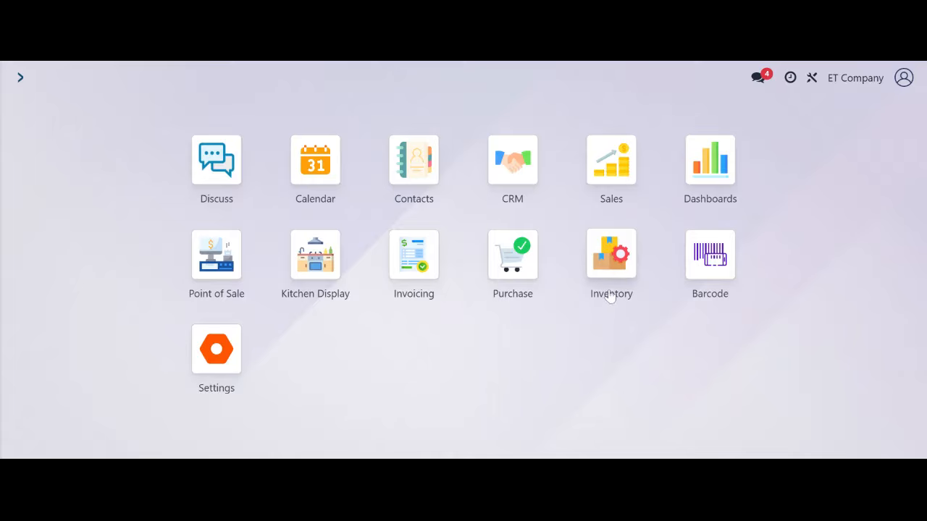
pyautogui.click(618, 266)
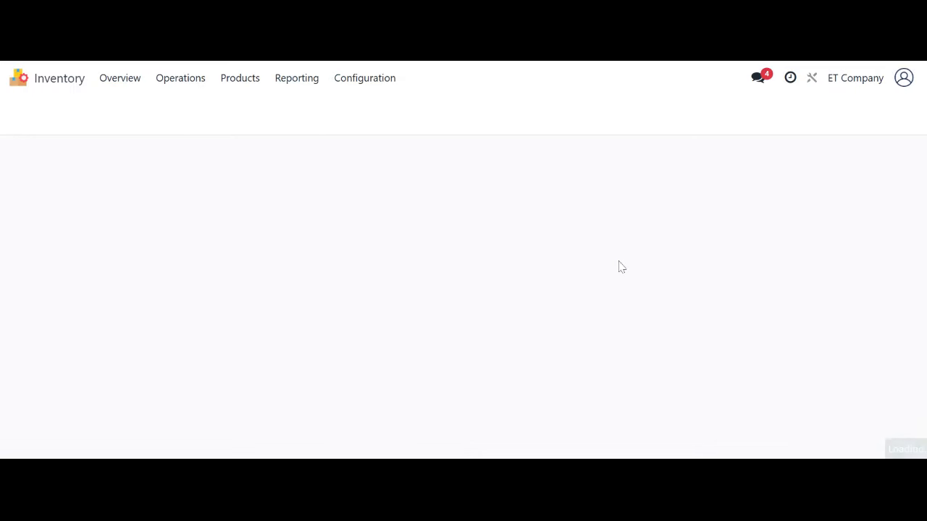
pyautogui.click(373, 79)
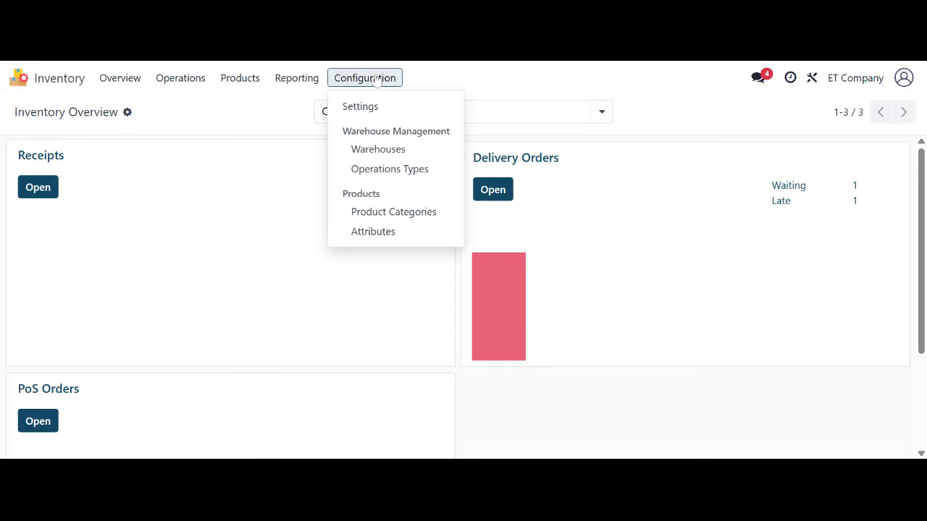
pyautogui.click(362, 107)
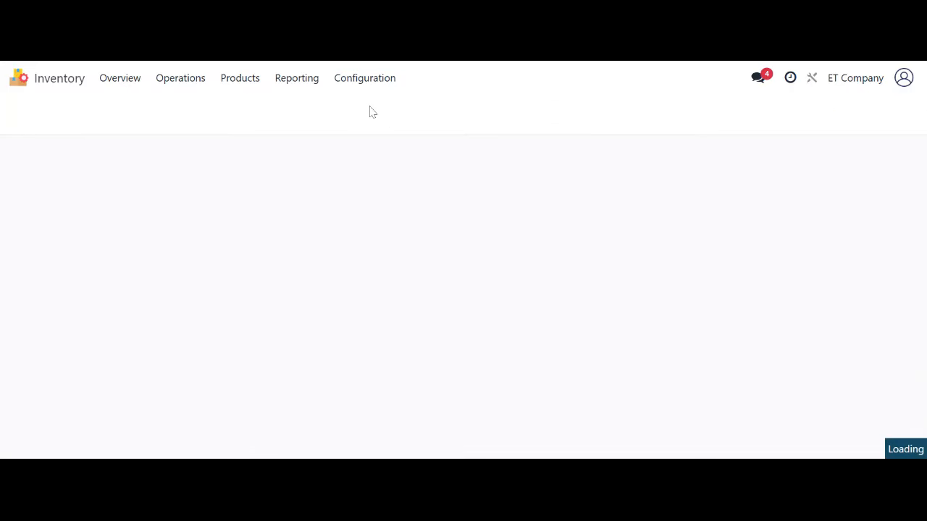
pyautogui.scroll(-2, 530, 297)
pyautogui.scroll(-10, 347, 223)
pyautogui.scroll(-7, 347, 223)
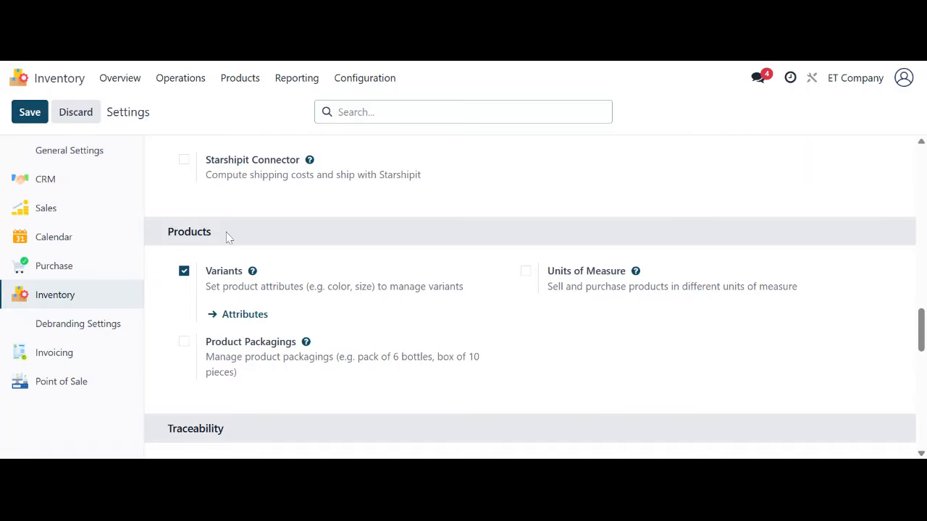
pyautogui.moveTo(226, 234); pyautogui.dragTo(165, 240)
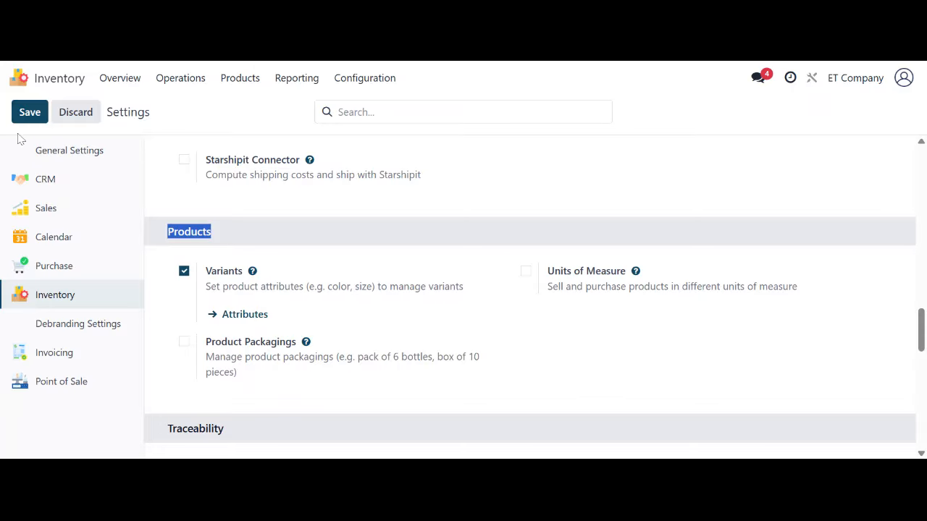
# Open the Bacon Burger product from the Inventory product list and show its attributes and variants.
pyautogui.click(233, 78)
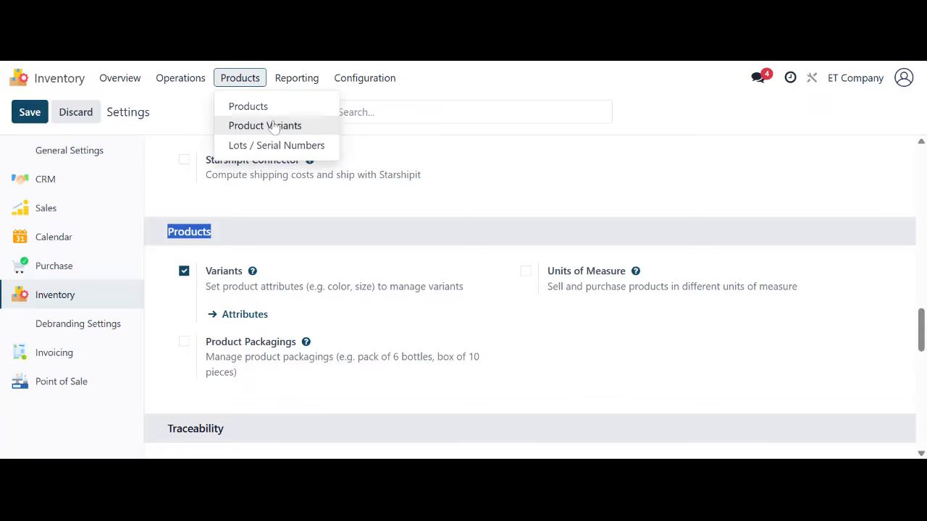
pyautogui.click(245, 107)
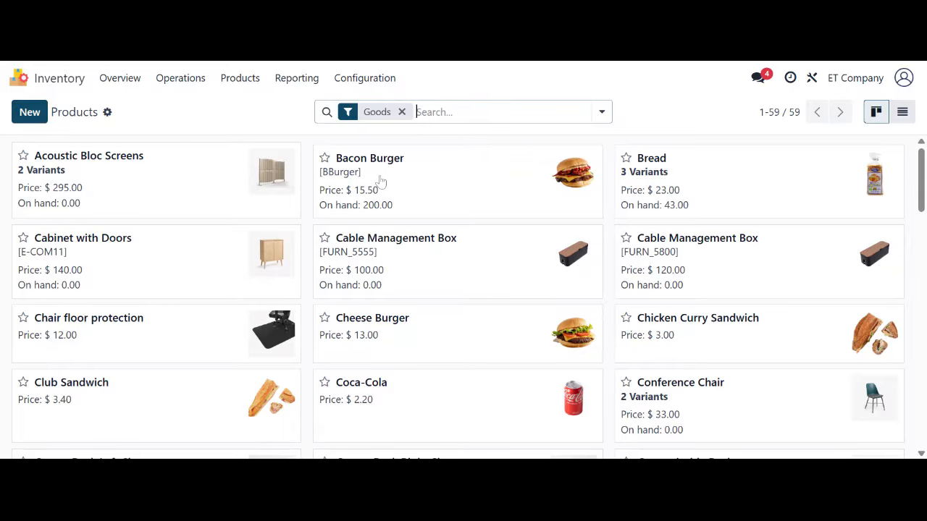
pyautogui.click(430, 190)
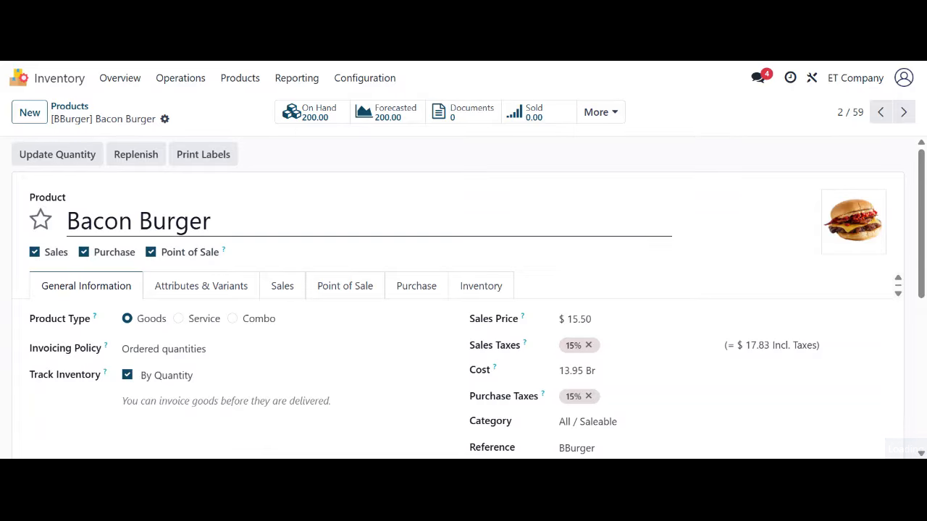
pyautogui.scroll(-1, 296, 223)
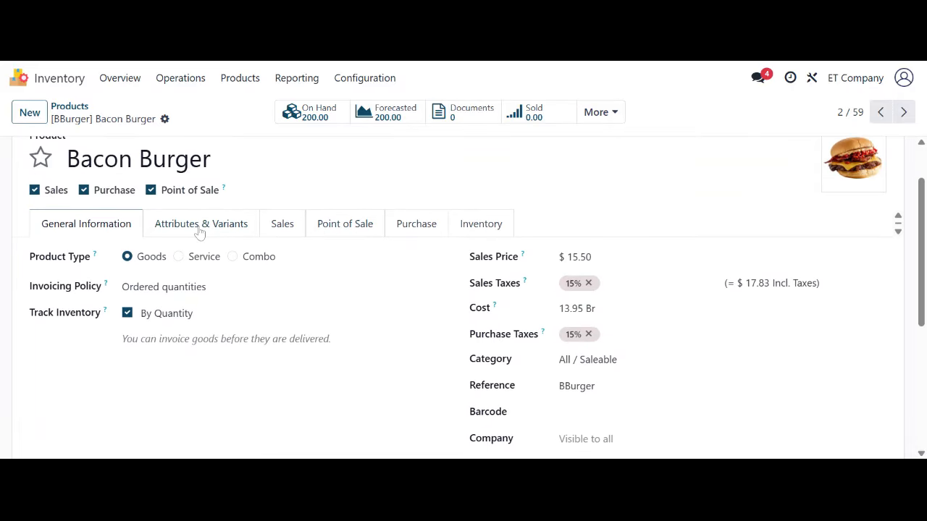
pyautogui.click(167, 233)
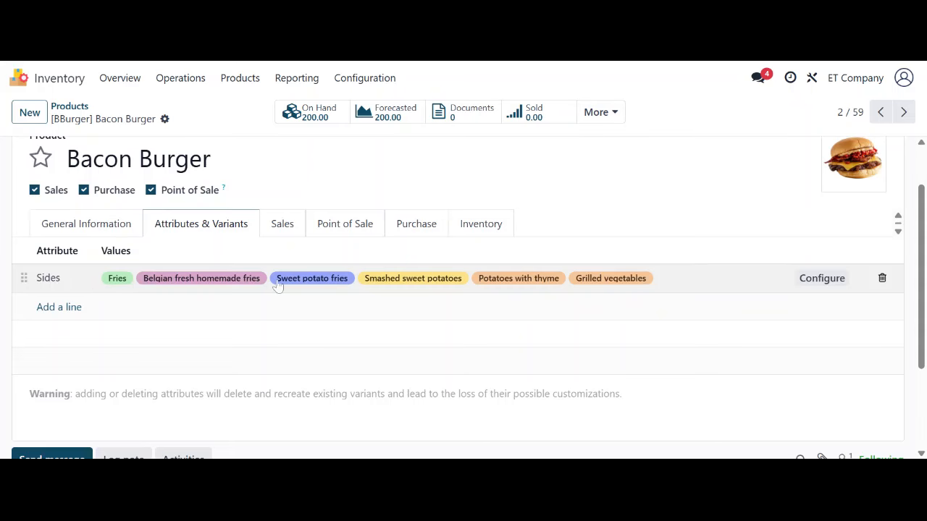
# Examine the extra price and exclusion options of the Sides value Belgian fresh homemade fries, then return to the Bacon Burger product.
pyautogui.click(818, 282)
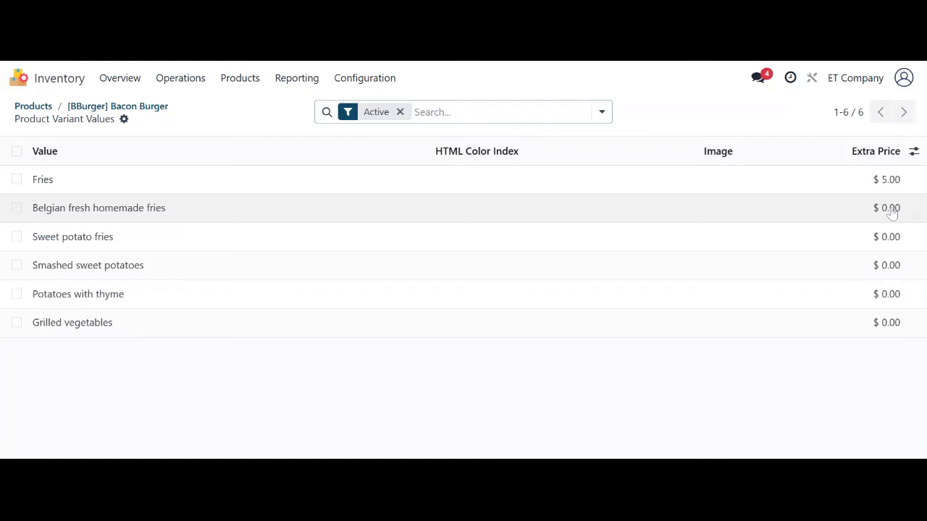
pyautogui.click(892, 210)
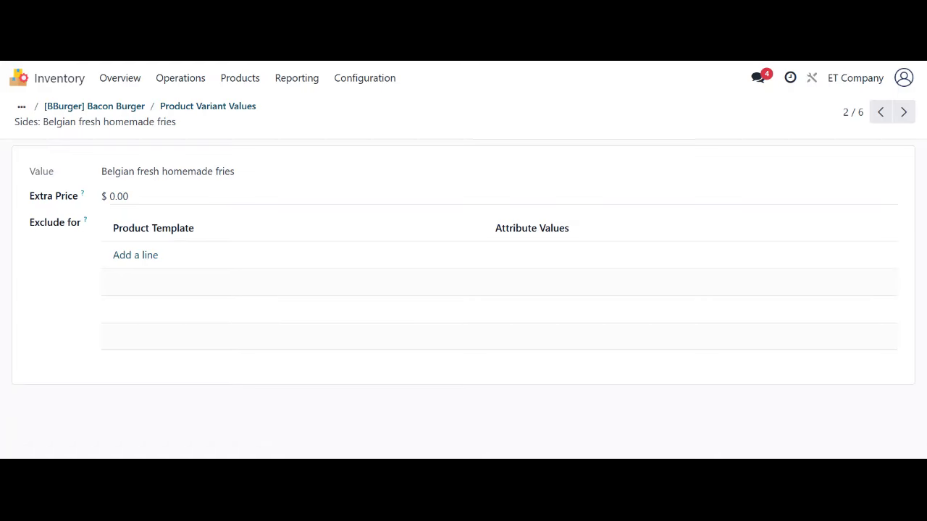
pyautogui.click(119, 196)
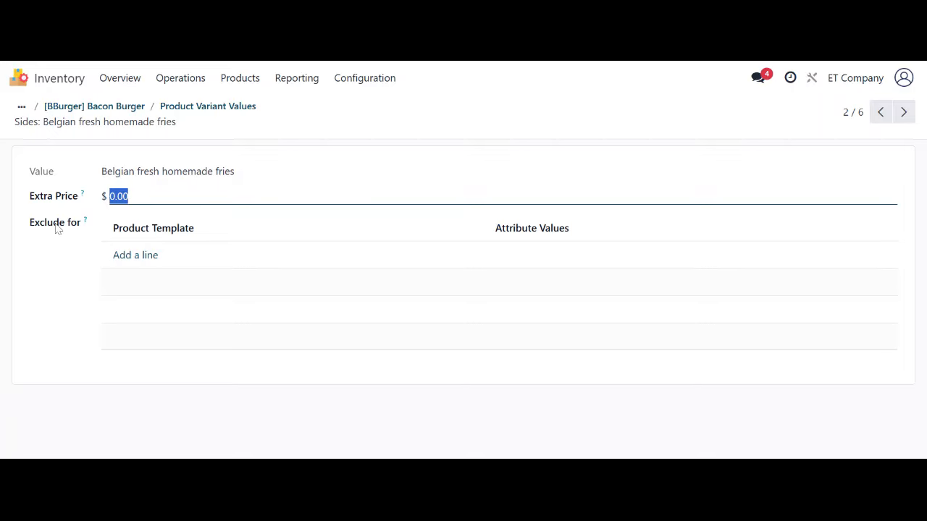
pyautogui.click(141, 255)
pyautogui.click(144, 257)
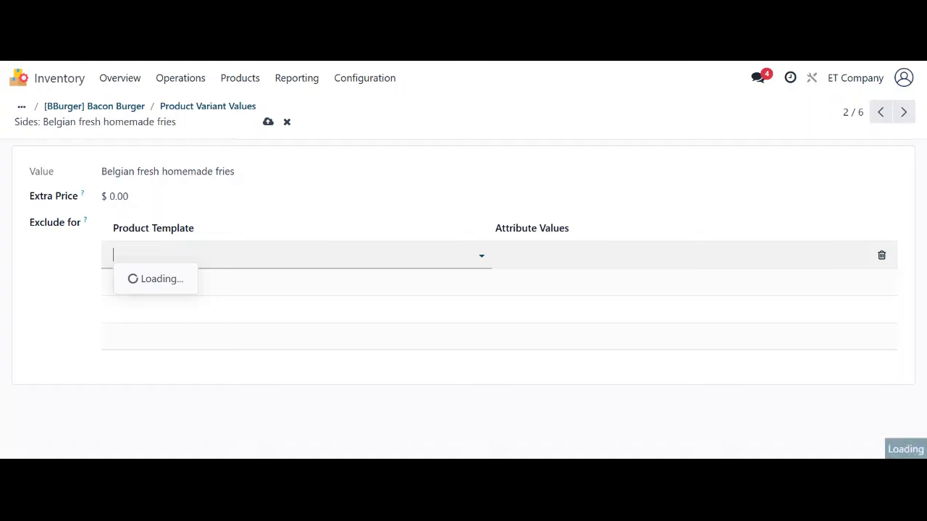
pyautogui.click(387, 314)
pyautogui.click(203, 108)
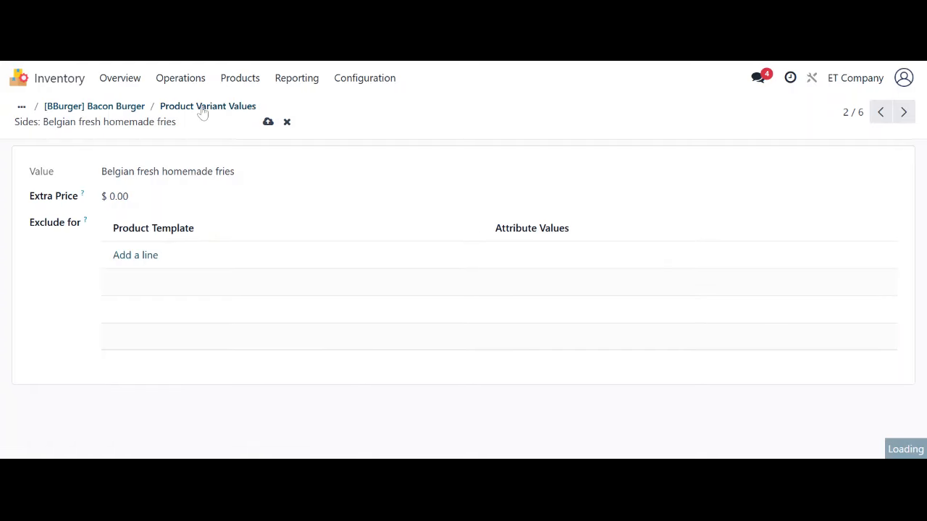
pyautogui.click(123, 107)
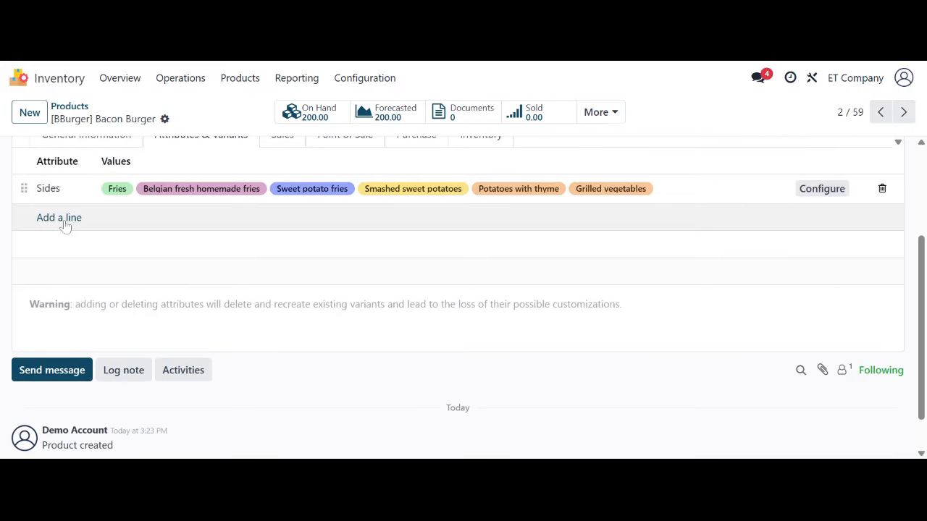
# Add an attribute line to Bacon Burger and open the creation form for a new attribute named Burger Size.
pyautogui.click(66, 222)
pyautogui.write('Size')
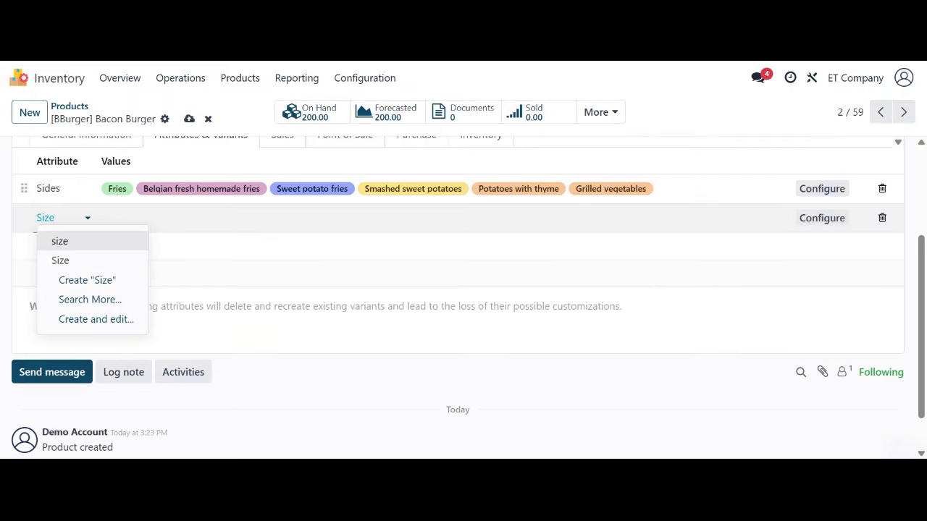
pyautogui.click(87, 243)
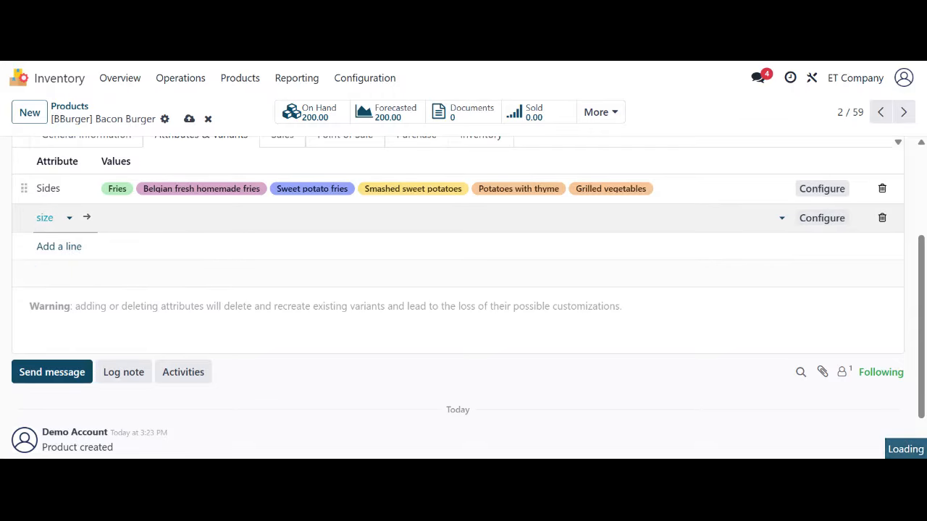
pyautogui.press('BackSpace')
pyautogui.write('Burger Size')
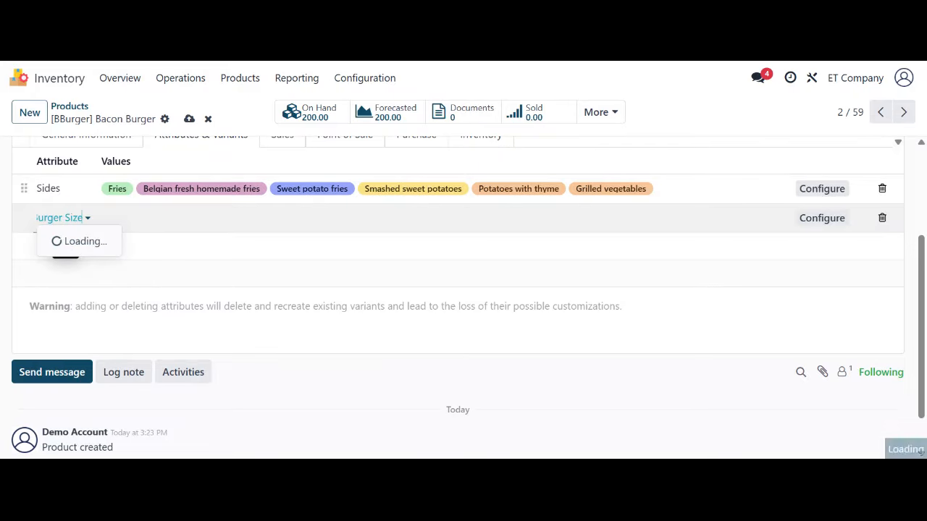
pyautogui.click(77, 265)
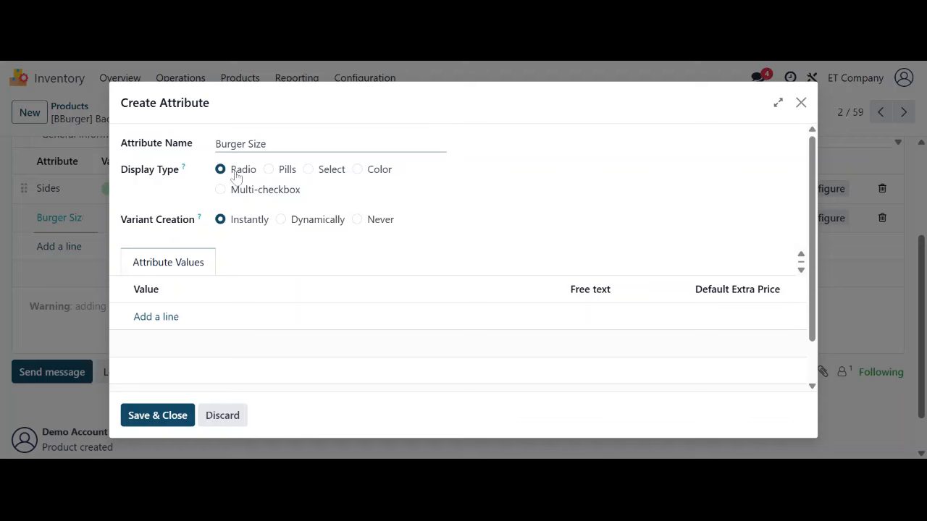
# Set the Burger Size attribute's display type to Select and consult the help on Variant Creation.
pyautogui.click(285, 176)
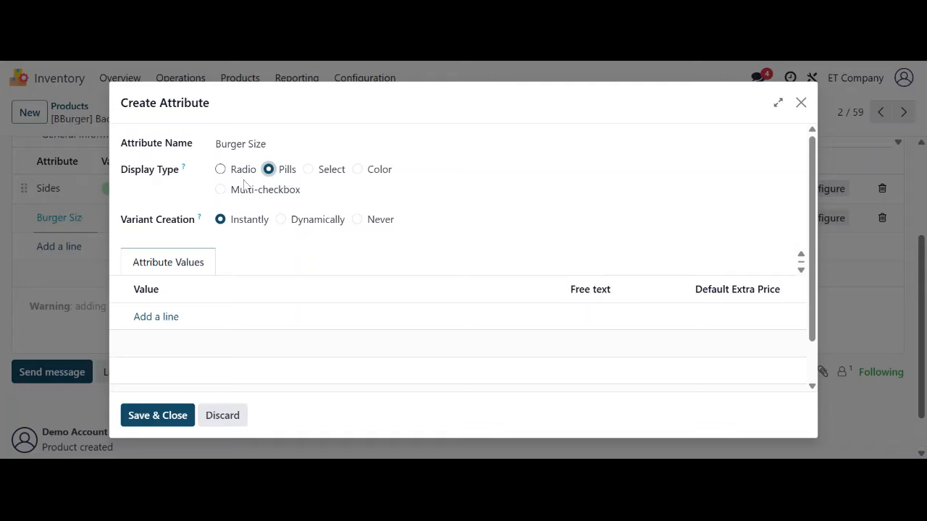
pyautogui.click(331, 174)
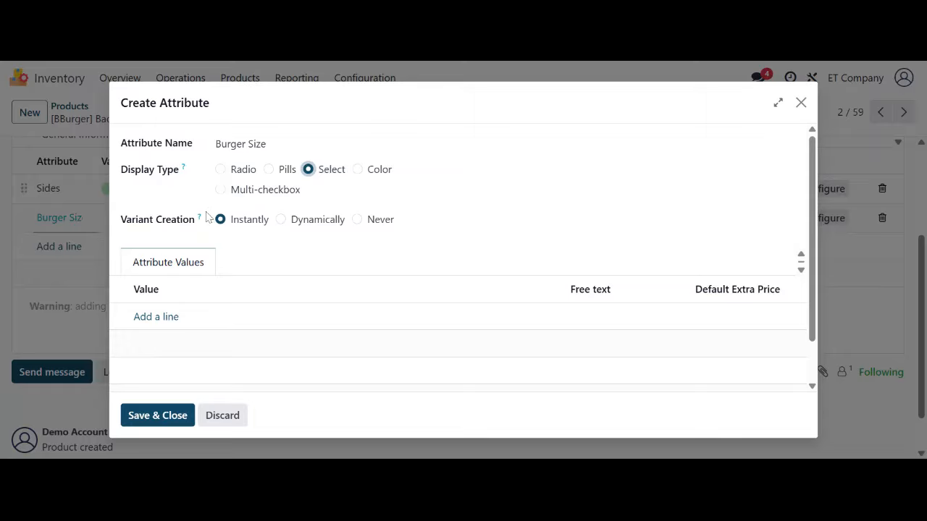
pyautogui.moveTo(200, 219)
# Add the values XL, L and S to the Burger Size attribute and save the attribute.
pyautogui.click(158, 319)
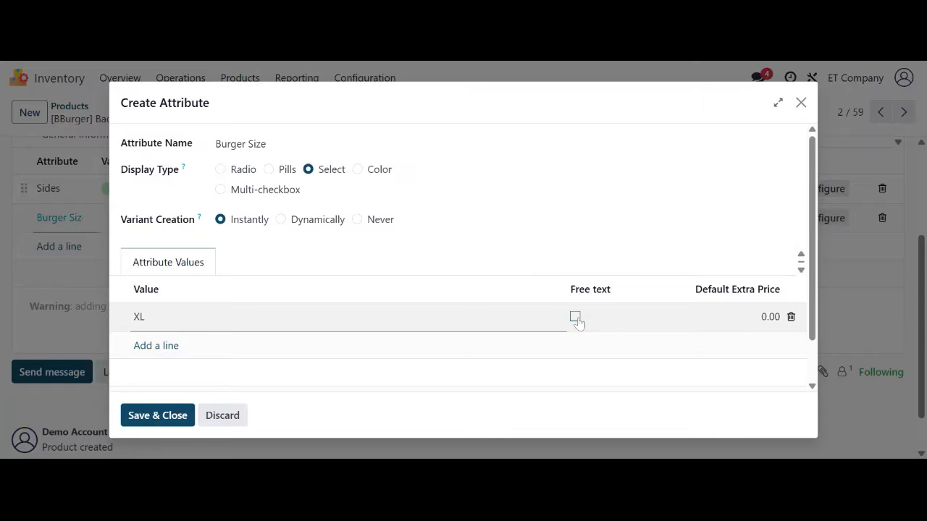
pyautogui.click(156, 346)
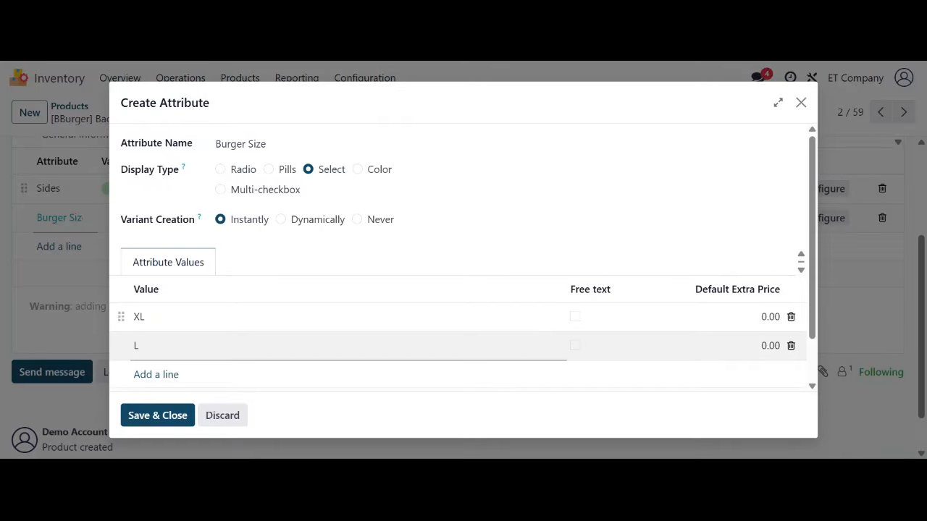
pyautogui.click(156, 374)
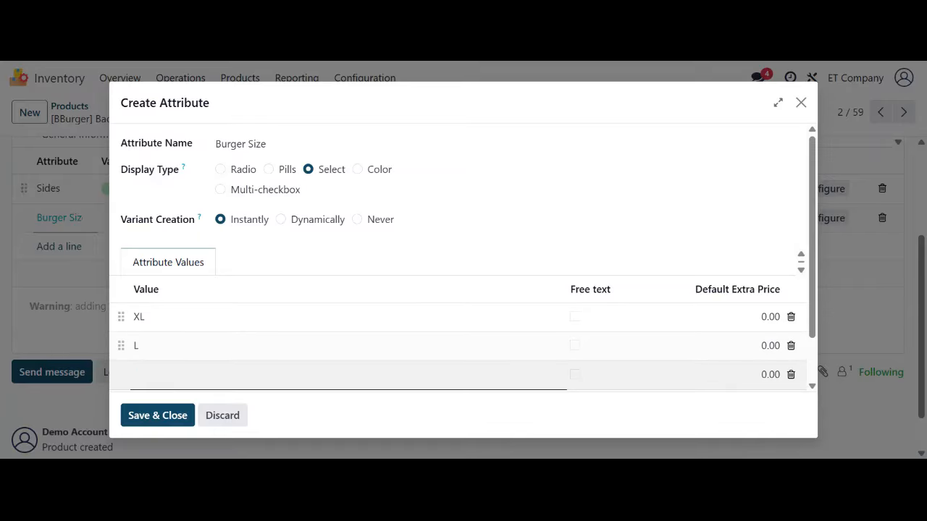
pyautogui.scroll(-1, 457, 258)
pyautogui.scroll(1, 457, 258)
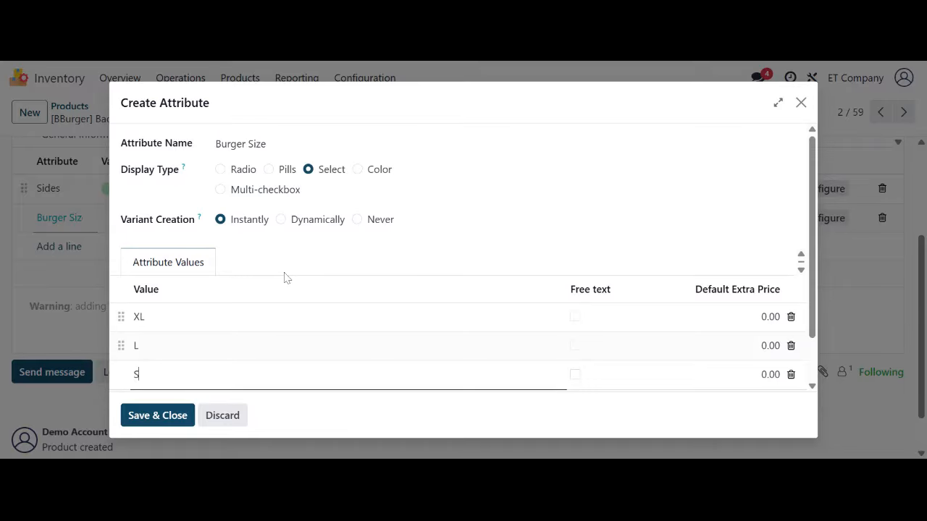
pyautogui.click(176, 415)
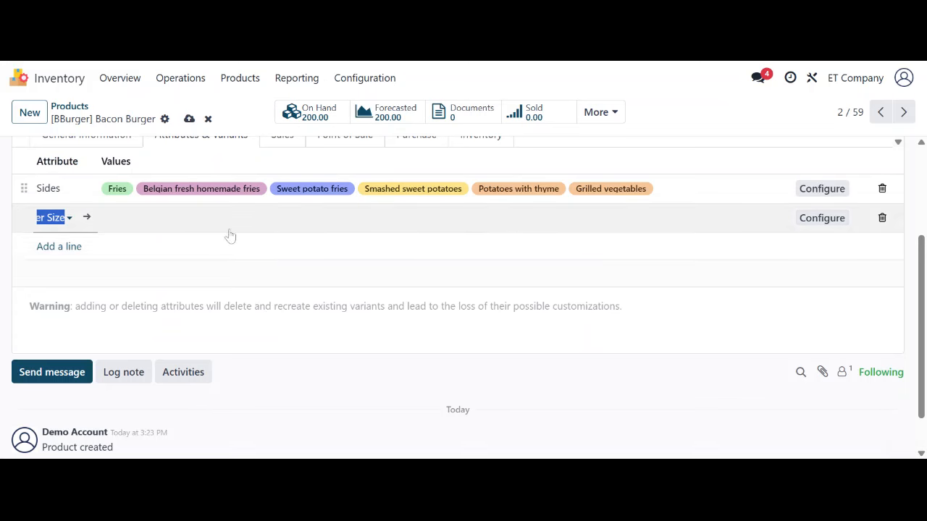
# Assign the values XL, L and S to Bacon Burger's Burger Size line and save the product.
pyautogui.click(210, 220)
pyautogui.click(136, 244)
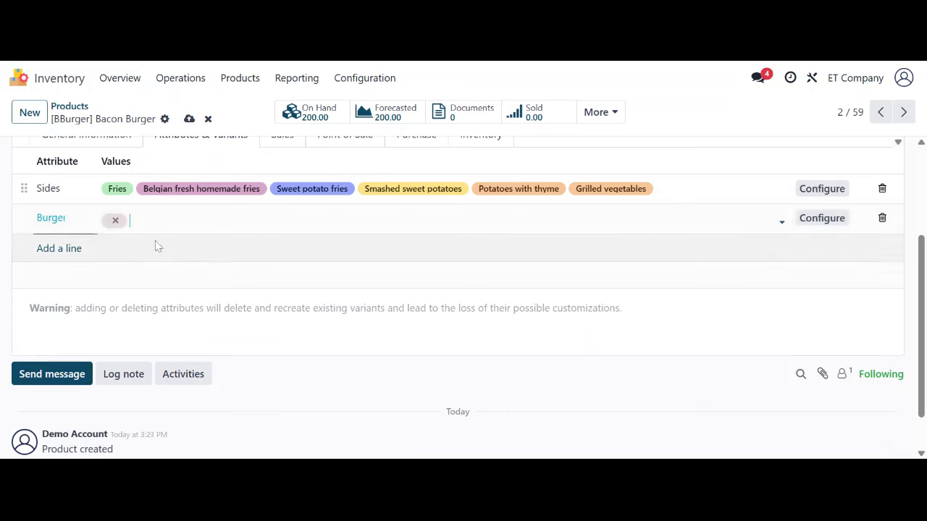
pyautogui.click(181, 220)
pyautogui.click(184, 263)
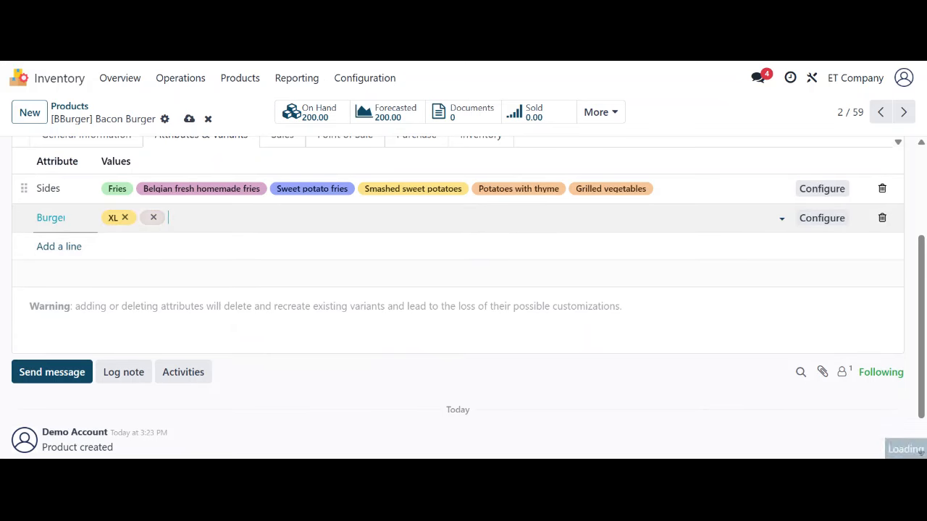
pyautogui.click(218, 220)
pyautogui.click(205, 276)
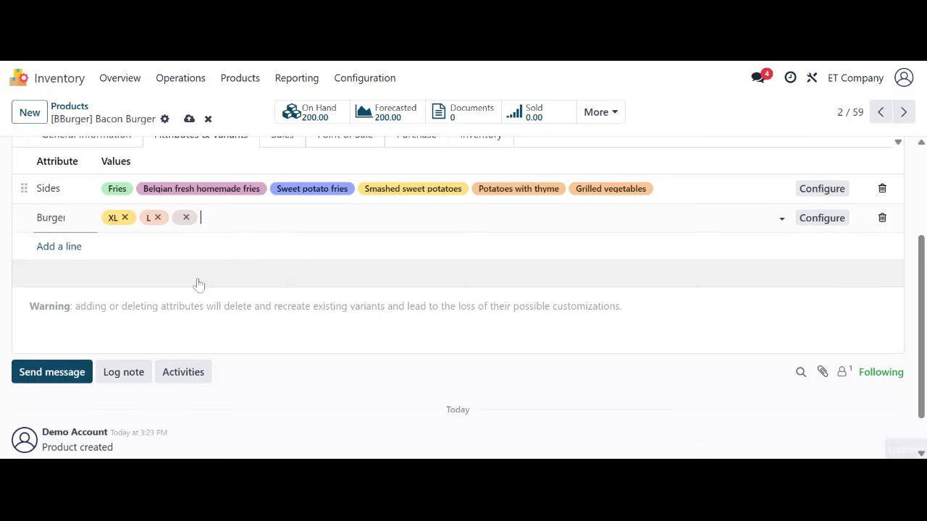
pyautogui.click(189, 119)
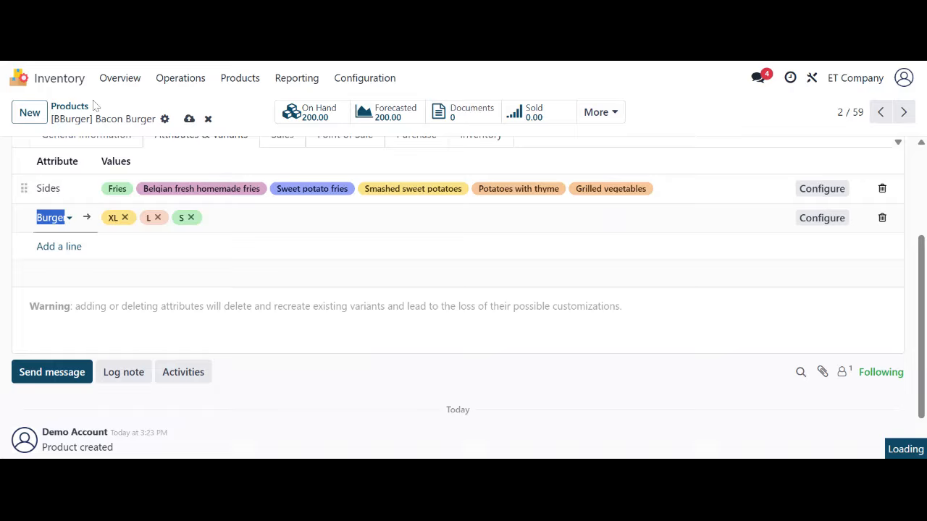
# Switch to the Point of Sale app and open table 1's order in the ongoing Restaurant session.
pyautogui.click(46, 89)
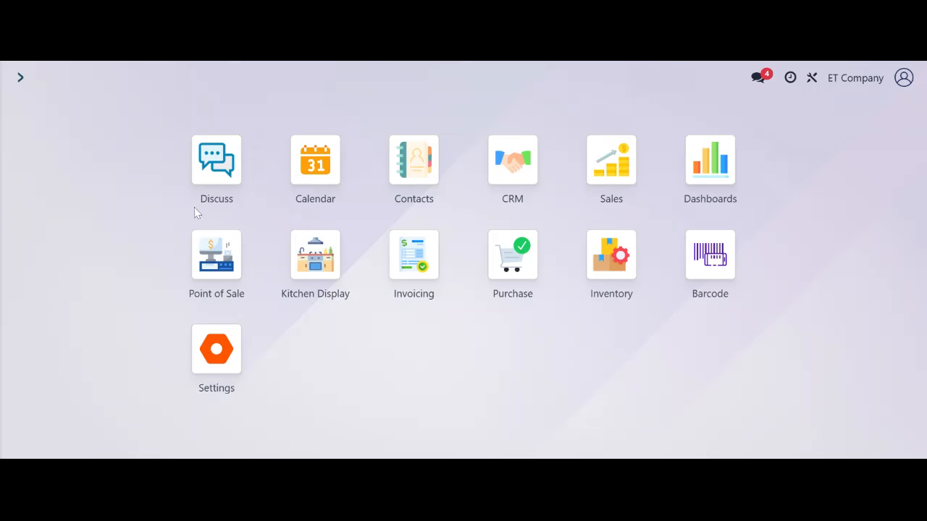
pyautogui.click(238, 274)
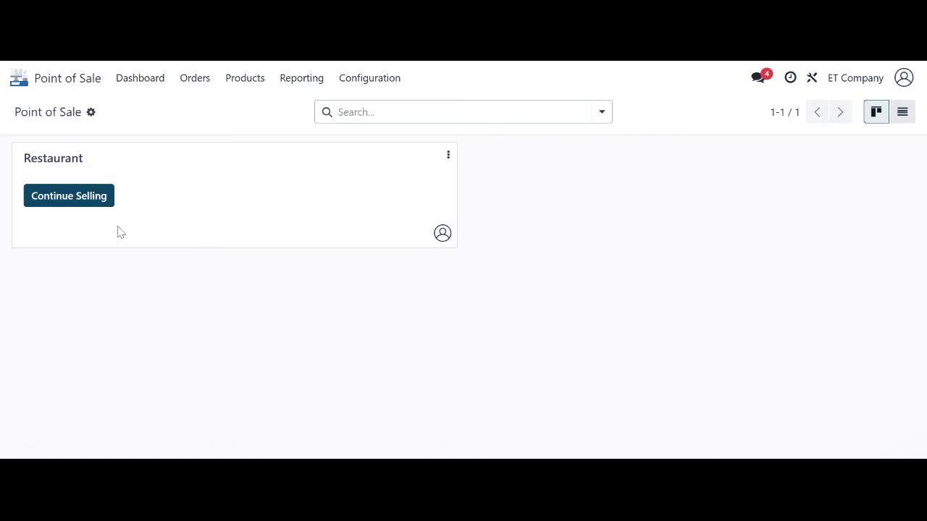
pyautogui.click(79, 205)
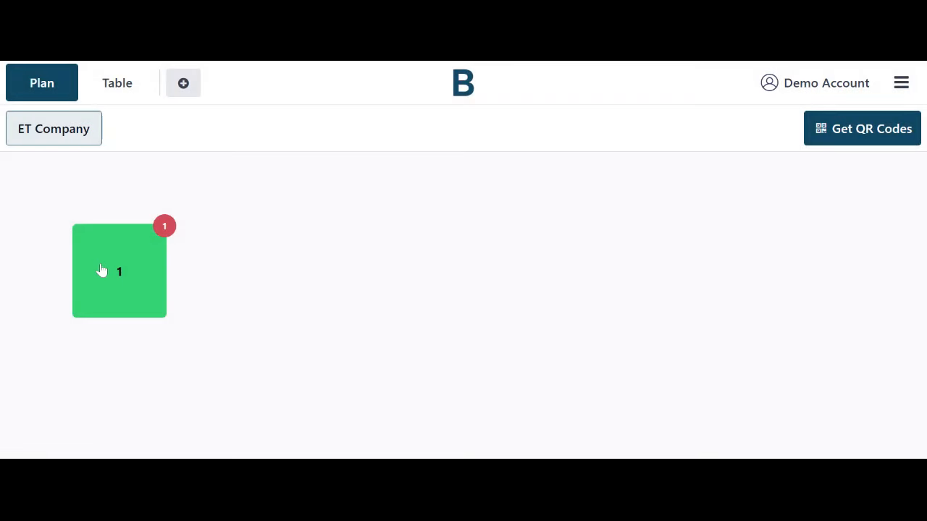
pyautogui.click(101, 269)
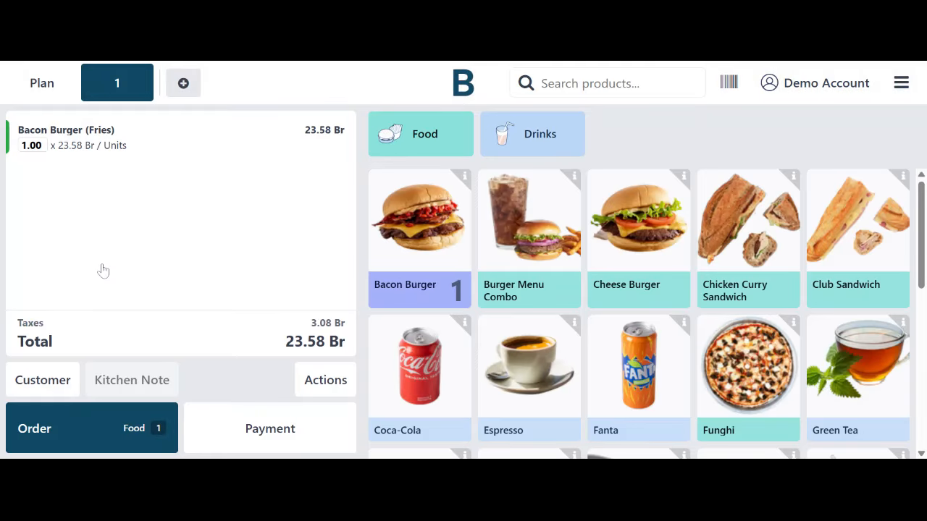
# Bring up the attribute selection for another Bacon Burger on table 1's order and choose Burger Size L.
pyautogui.click(430, 247)
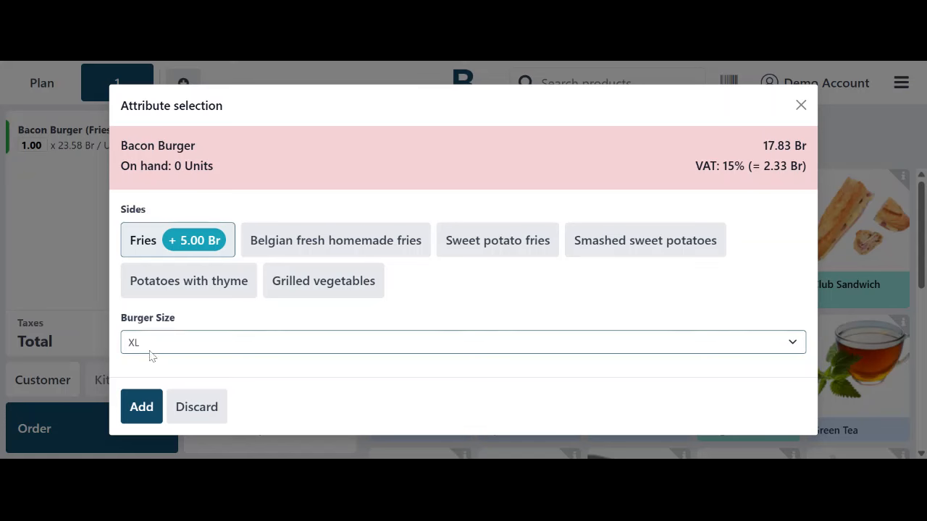
pyautogui.click(153, 384)
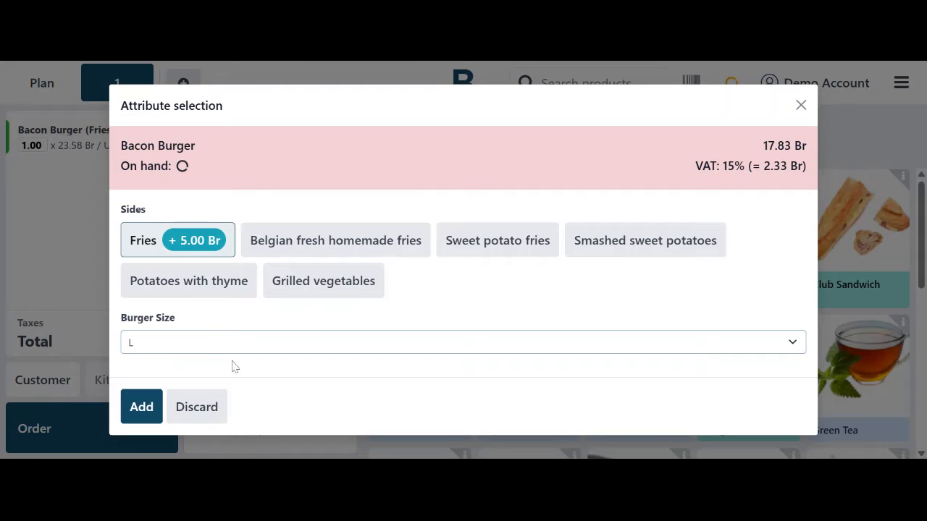